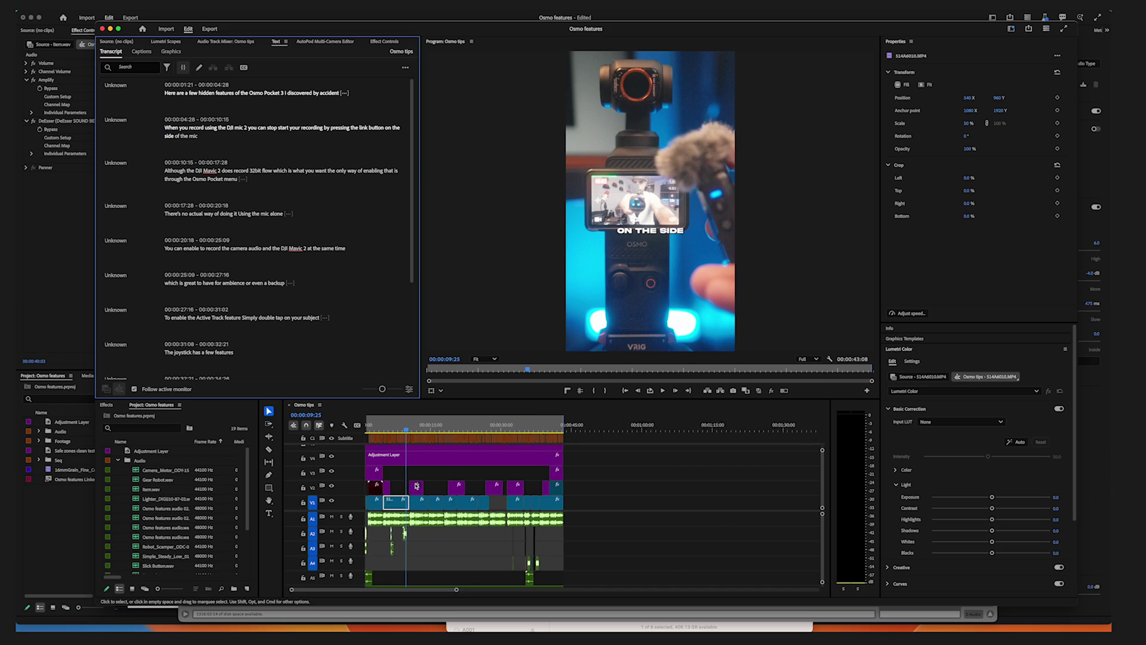
- Show volume keyframes on the audio clips and make the tracks taller so the Audio 1 and Audio 2 names show
scroll(416, 485, up, 10)
scroll(424, 487, down, 3)
scroll(397, 483, up, 3)
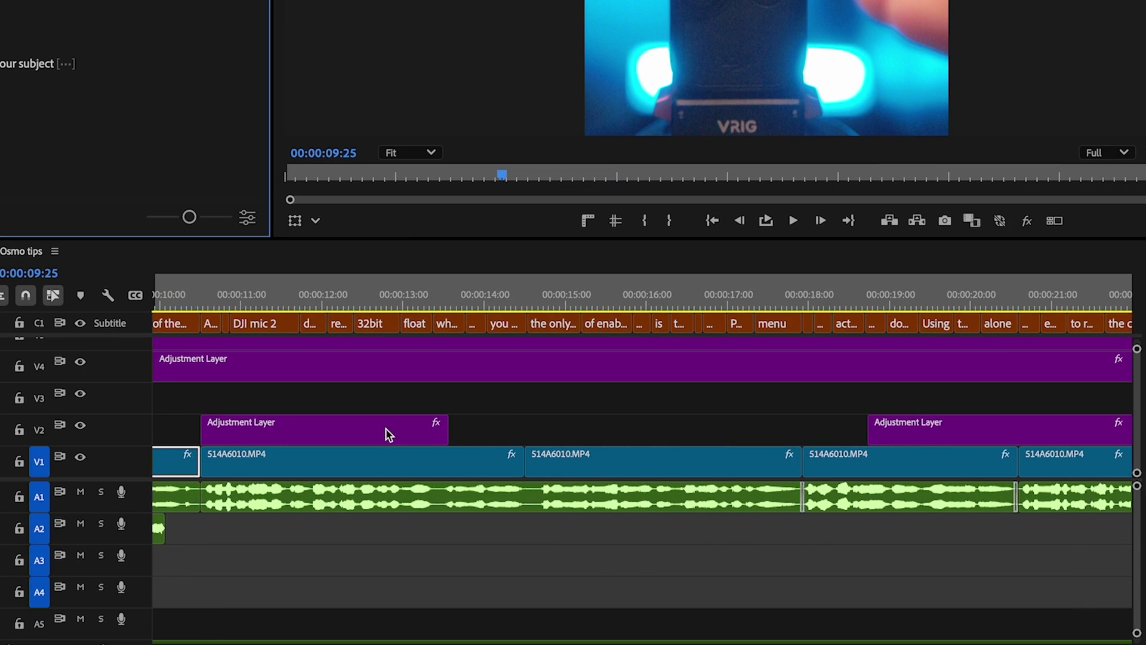
scroll(440, 422, up, 4)
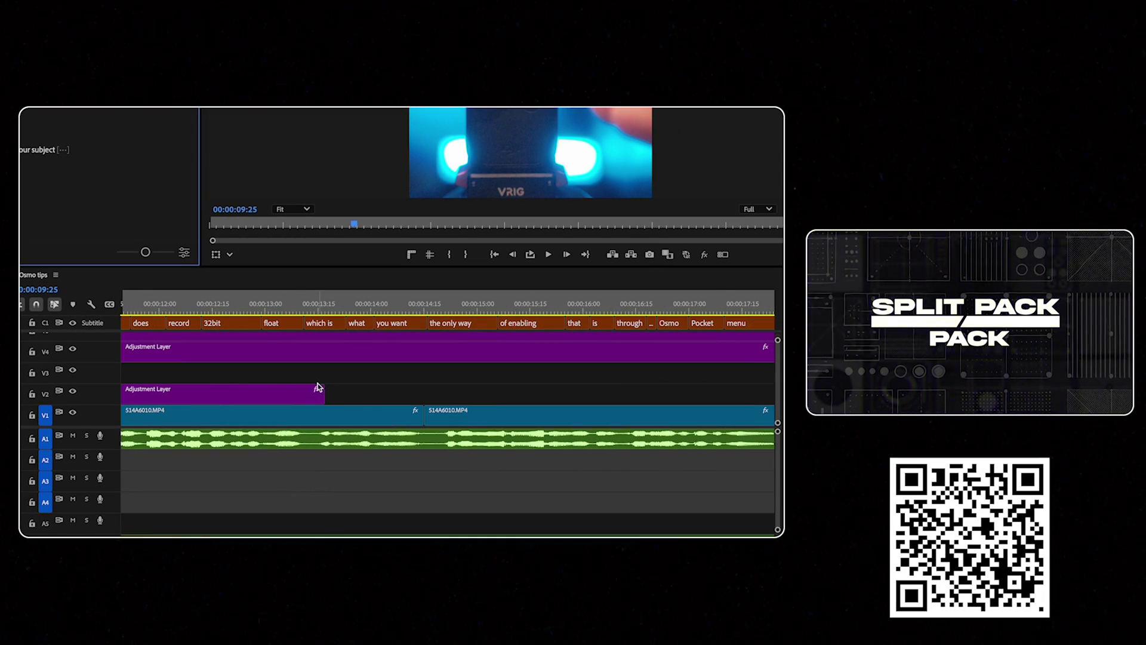
scroll(305, 393, down, 10)
scroll(143, 393, up, 6)
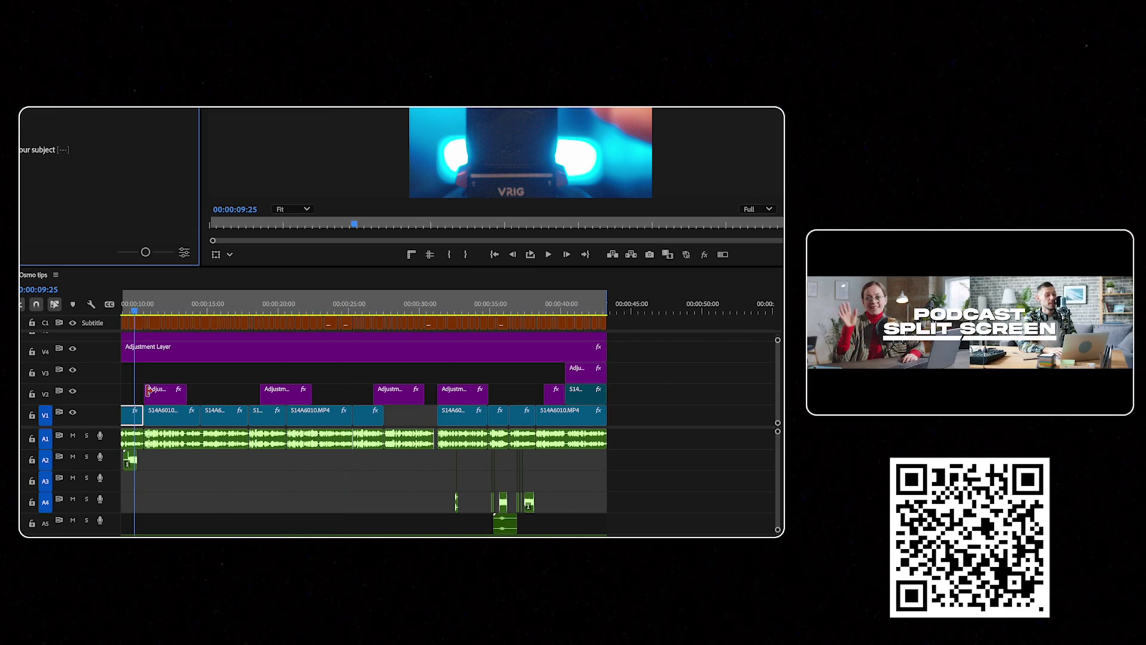
scroll(148, 394, down, 6)
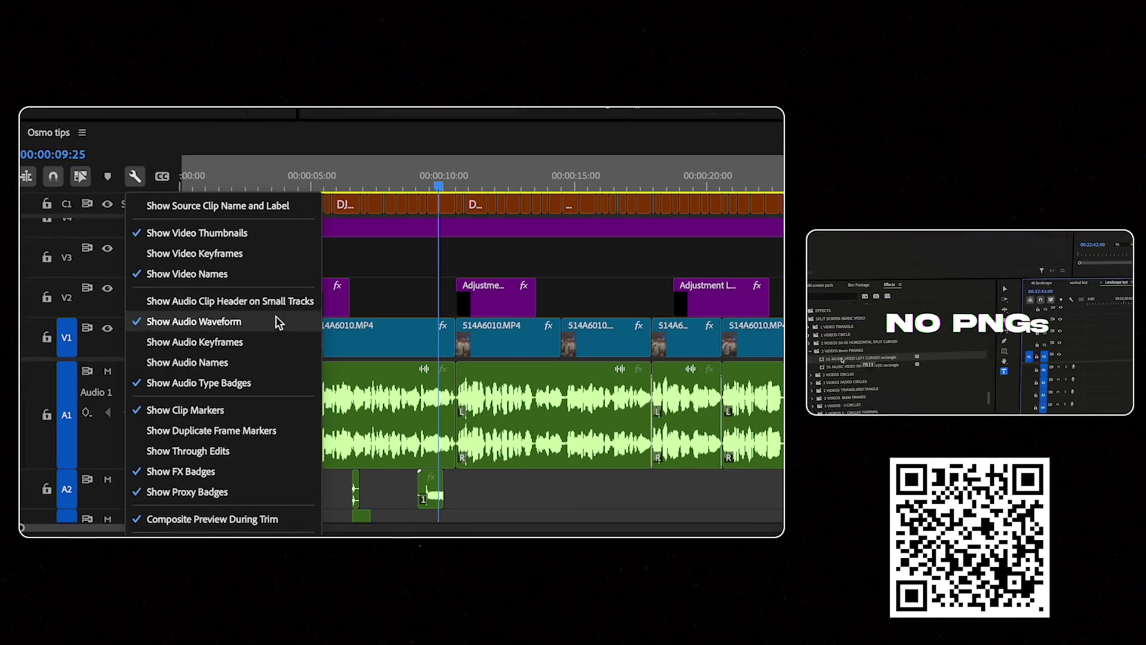
click(248, 347)
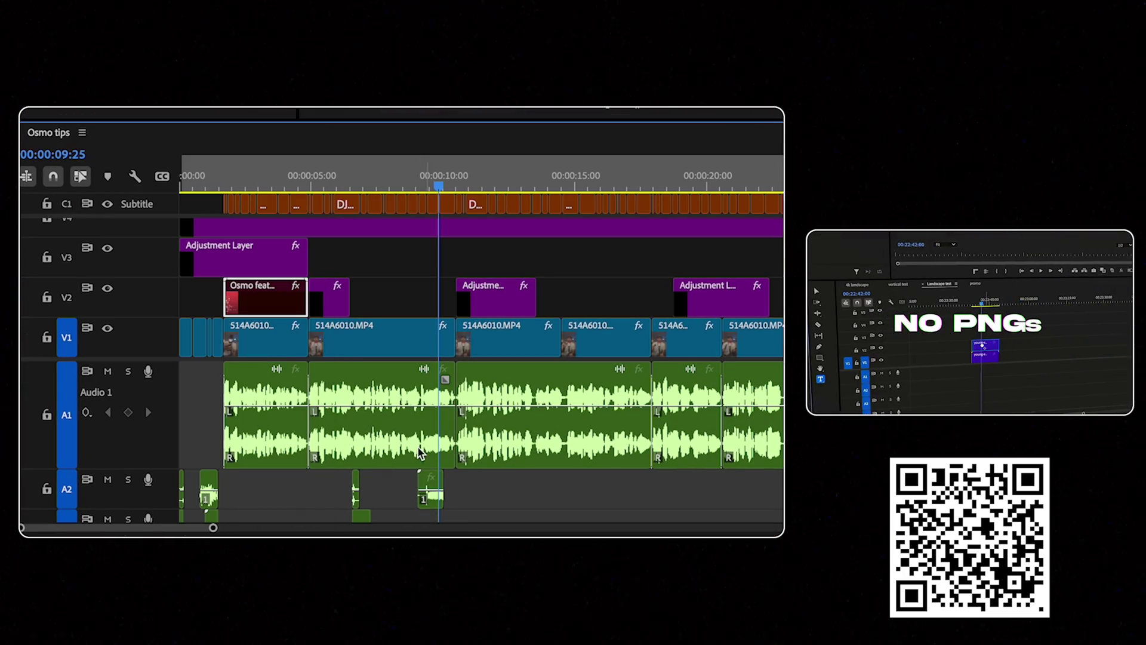
click(135, 178)
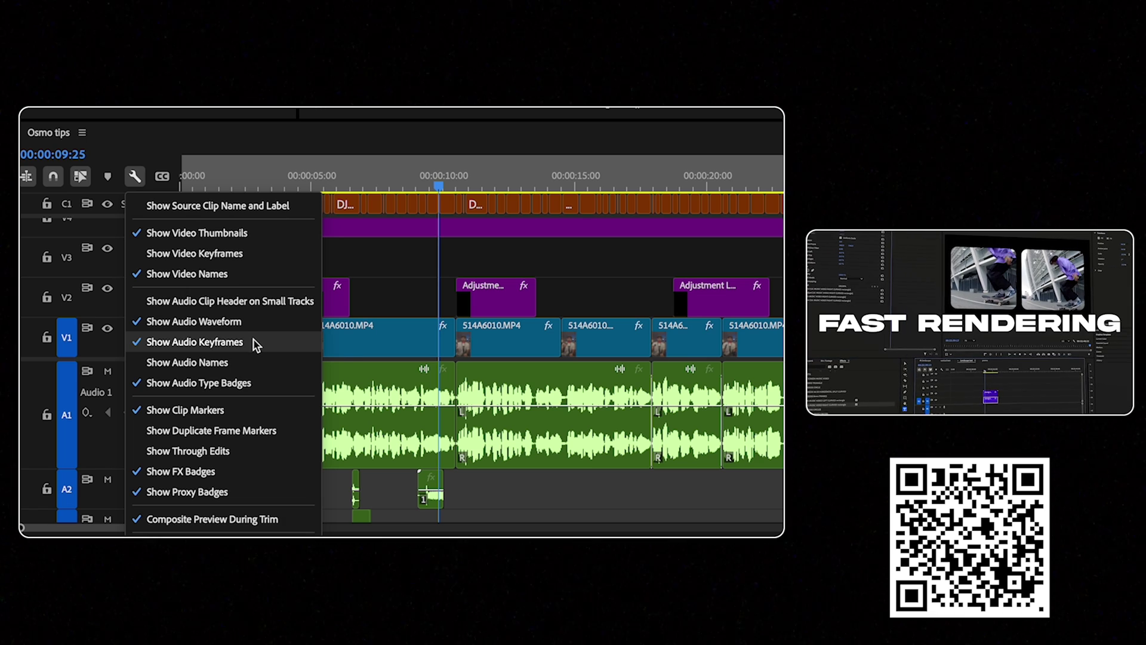
click(256, 341)
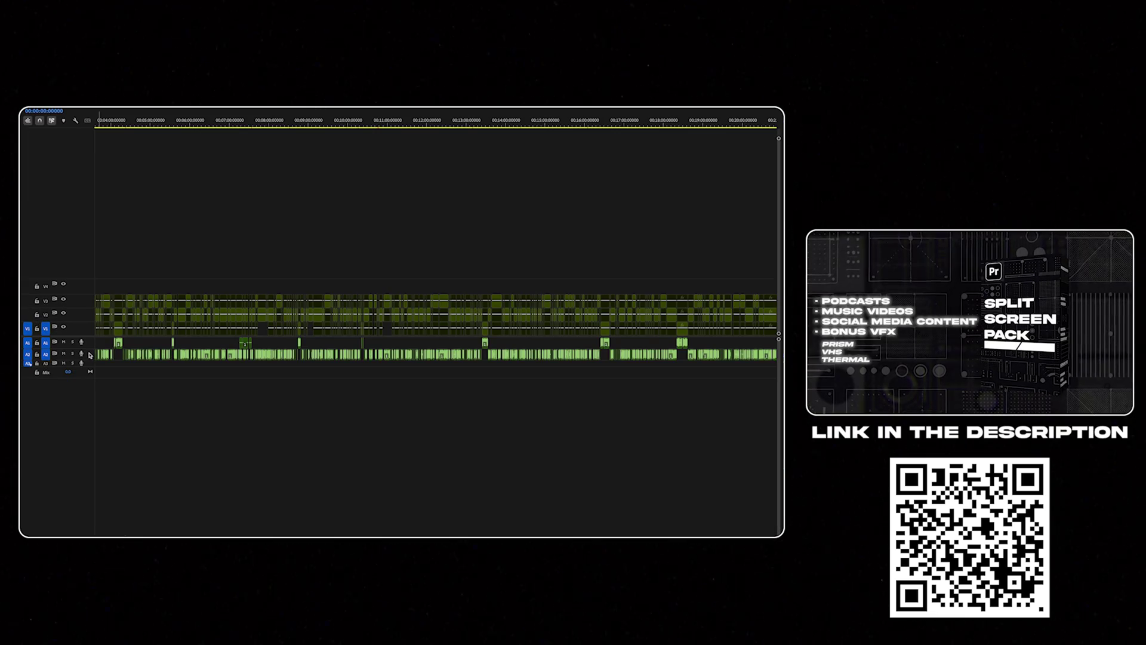
key(alt+equal)
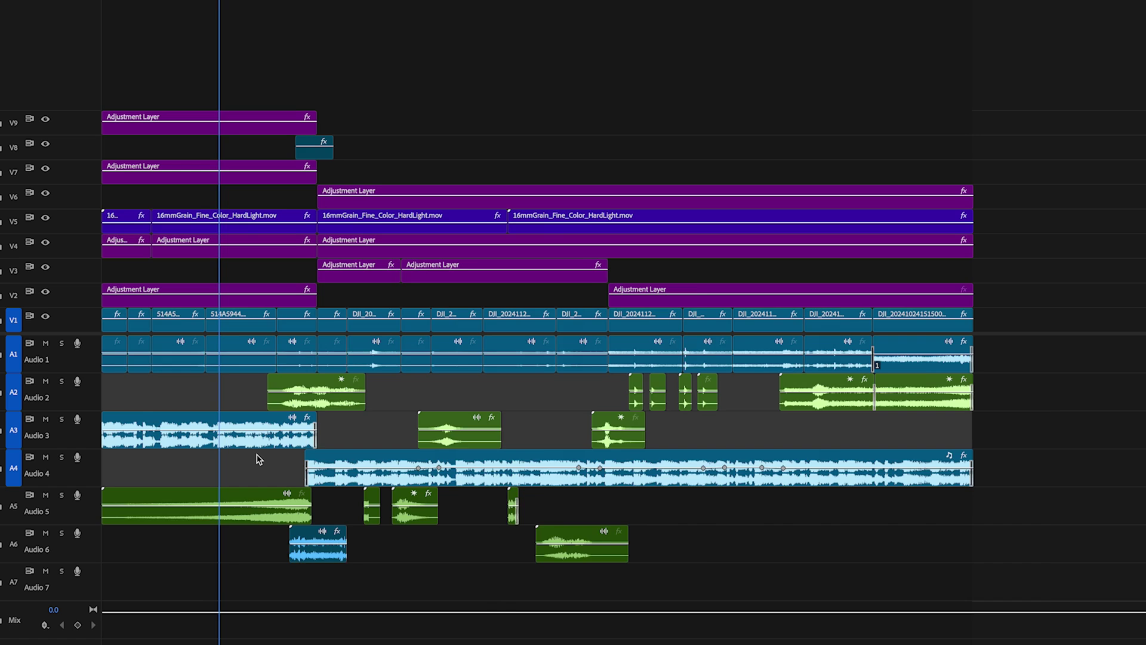
scroll(258, 459, down, 3)
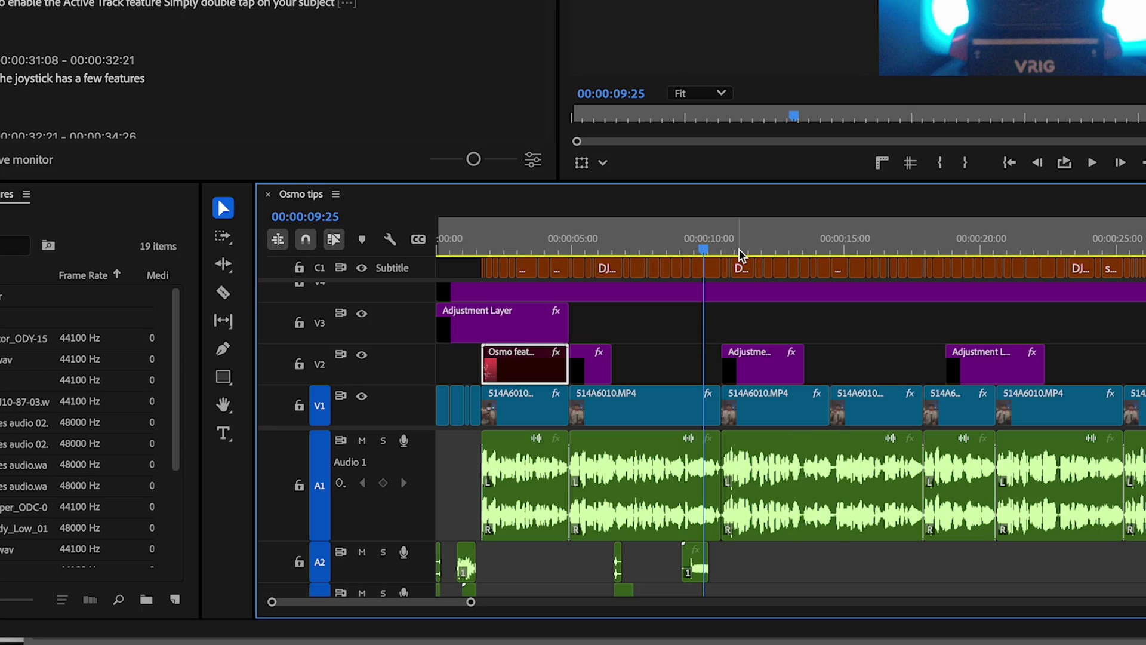
- Switch the time ruler from frame timecode to audio time units
right_click(741, 255)
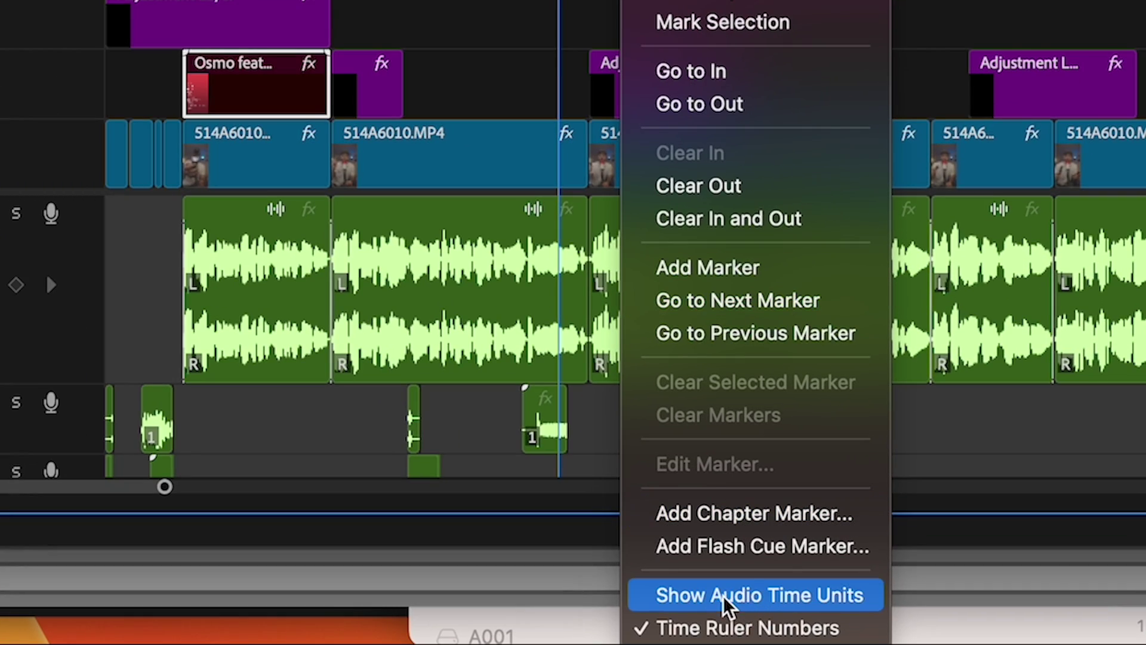
click(727, 596)
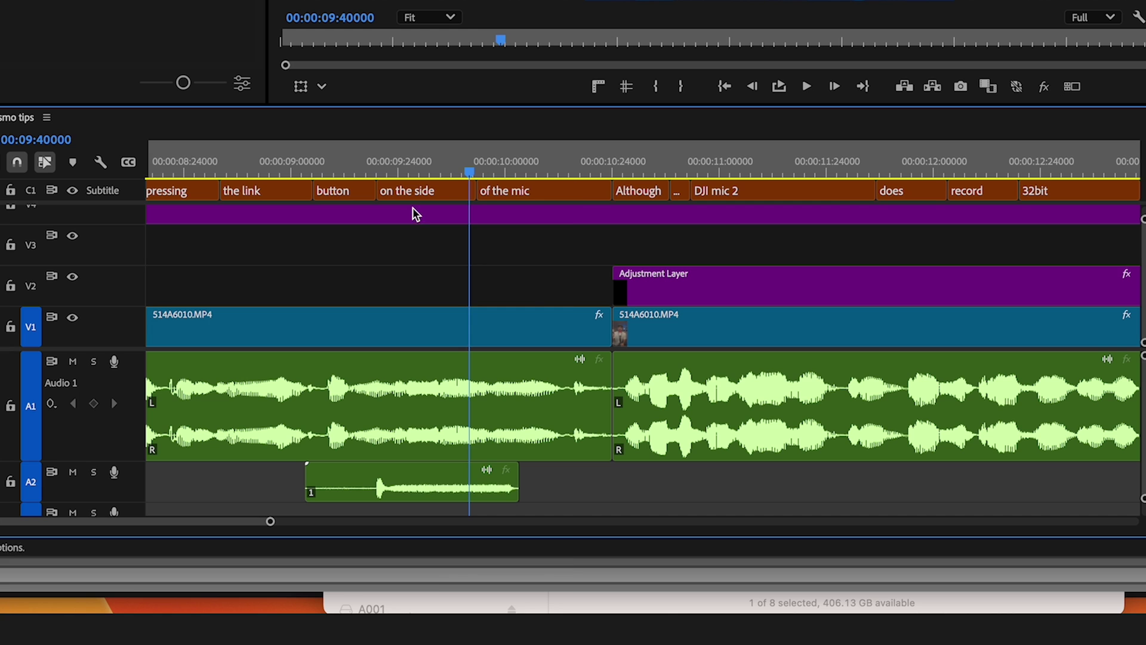
right_click(412, 173)
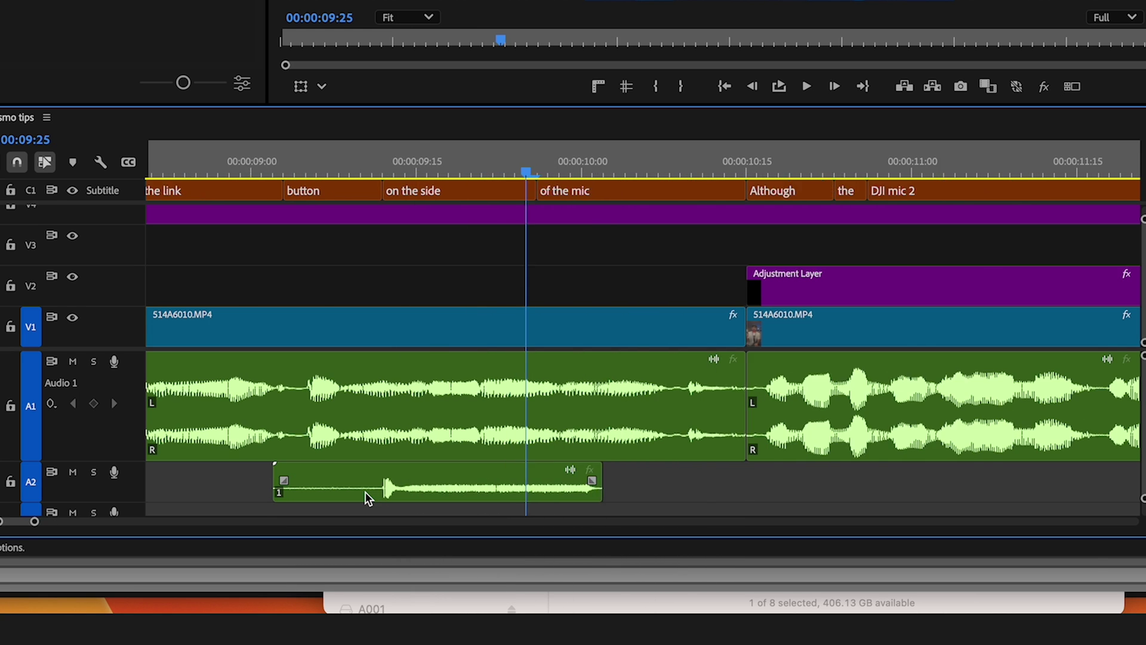
scroll(365, 491, up, 3)
- Nudge the short A2 clip by one frame and re-enable audio time units on the ruler
drag(427, 486, 430, 487)
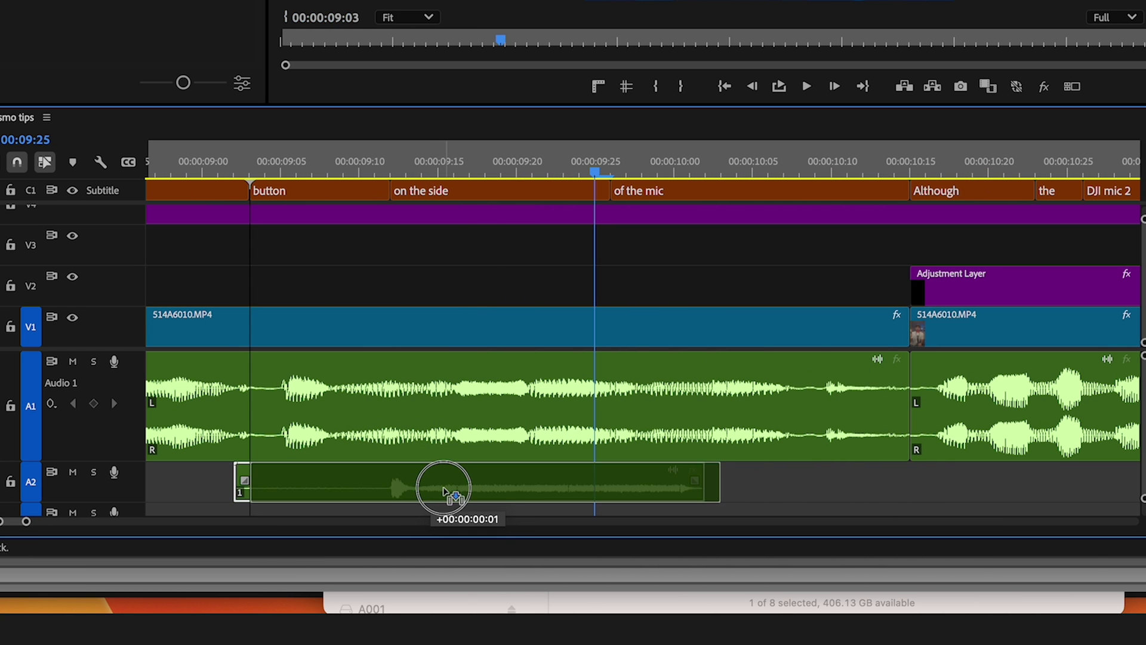
right_click(453, 165)
click(545, 576)
click(416, 487)
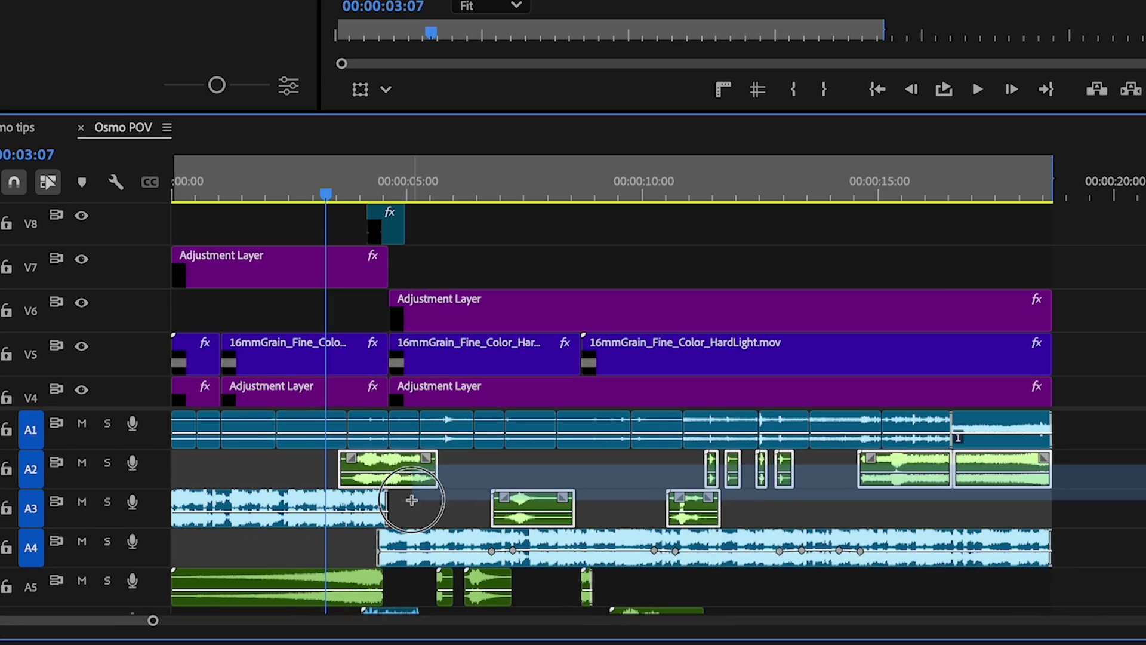
- In Essential Sound, tag the clips as SFX and Stepz - Rock (Audio).mp4 as Music with ducking
scroll(531, 569, down, 3)
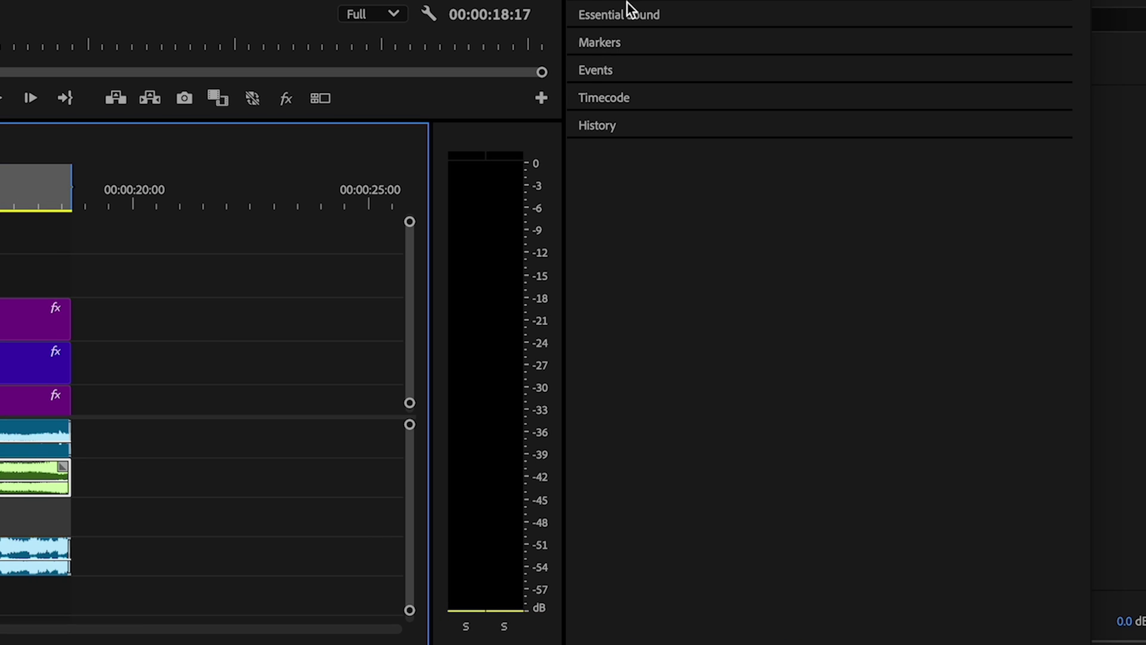
click(621, 15)
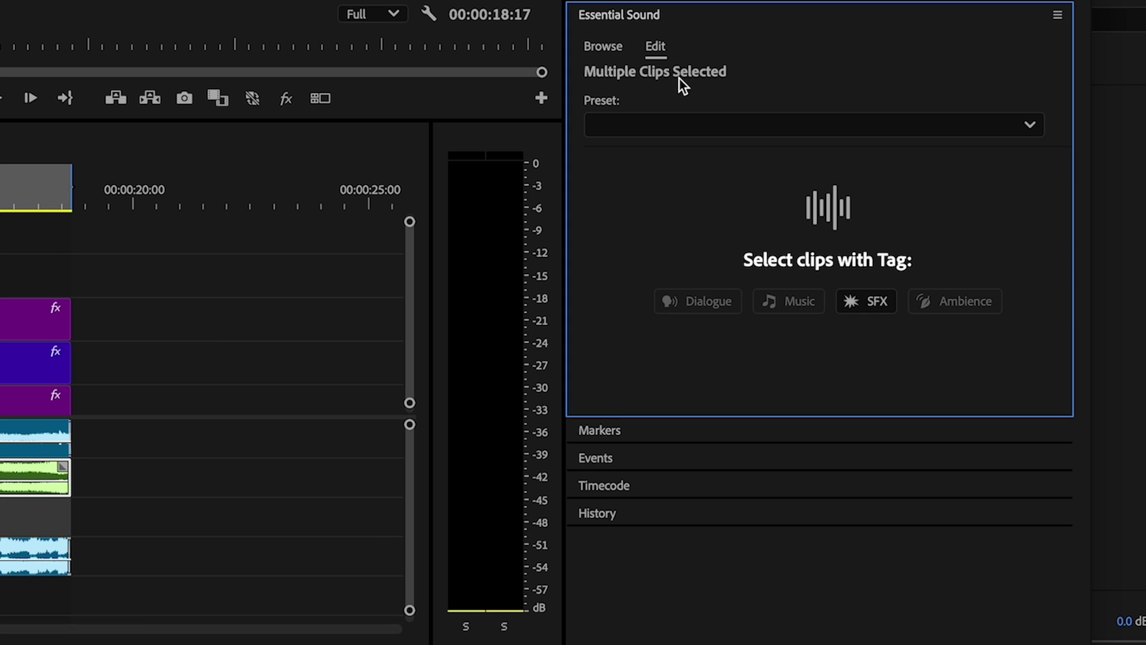
click(865, 301)
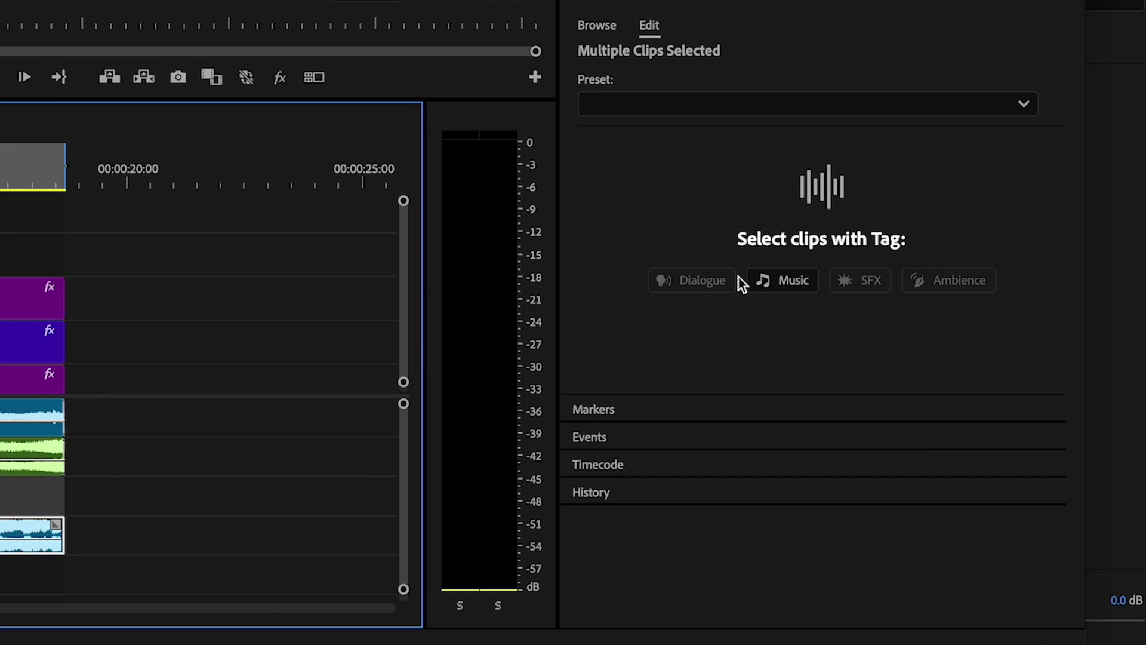
click(757, 277)
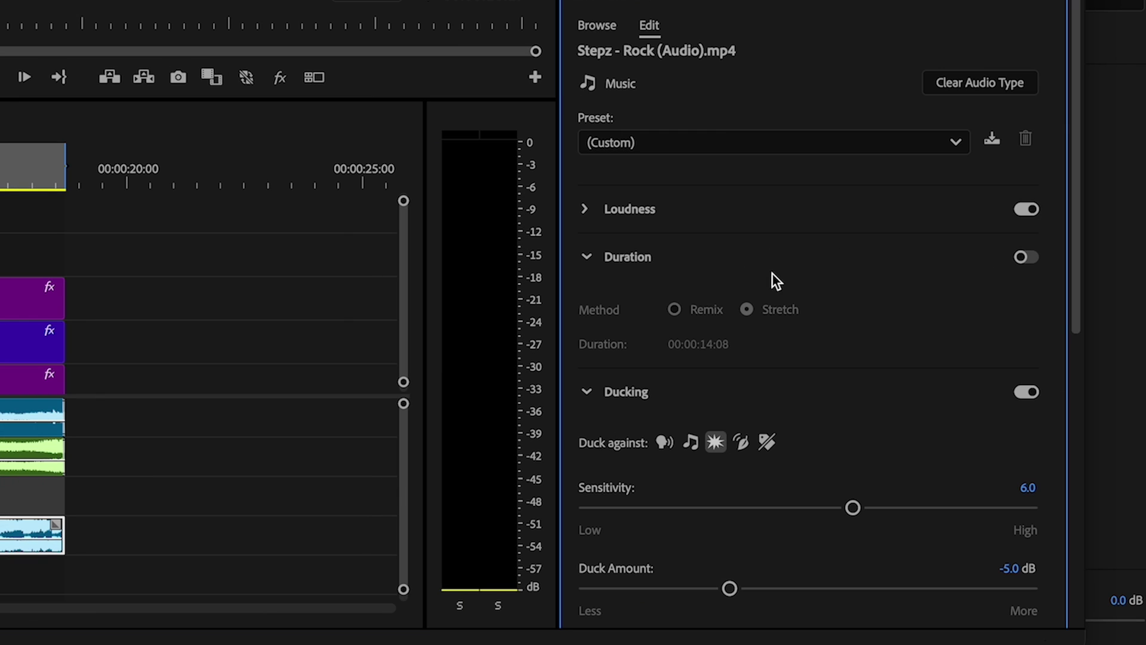
scroll(806, 213, down, 2)
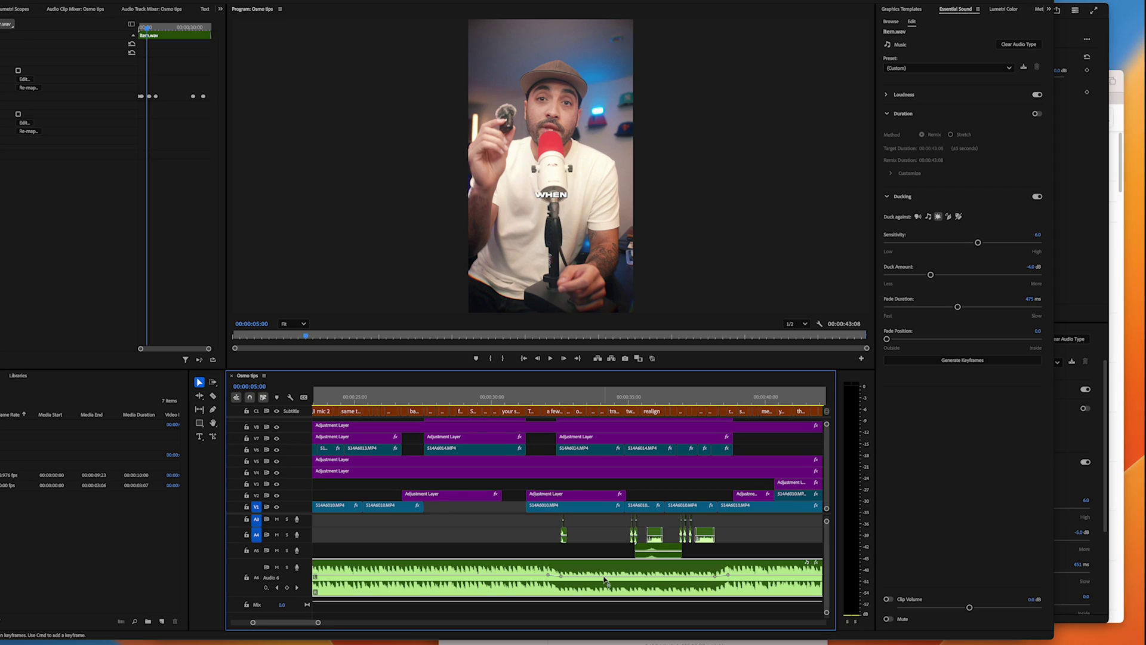
scroll(605, 580, down, 3)
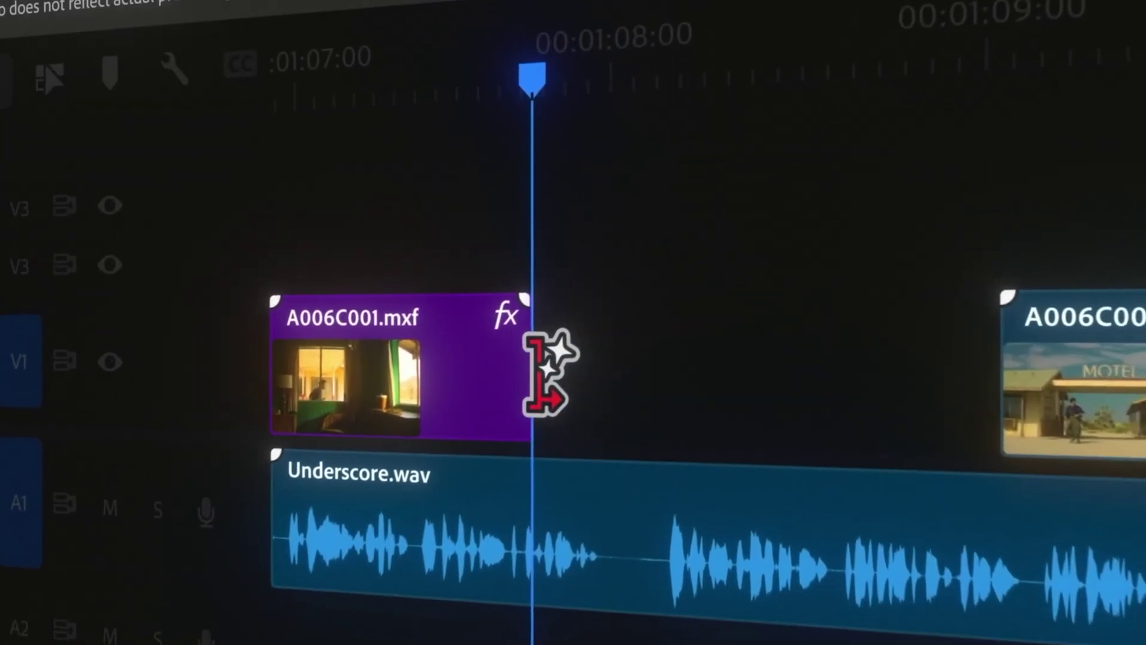
- Extend A006C018.mxf past its original end with Generative Extend to fill the gap
drag(559, 352, 1020, 352)
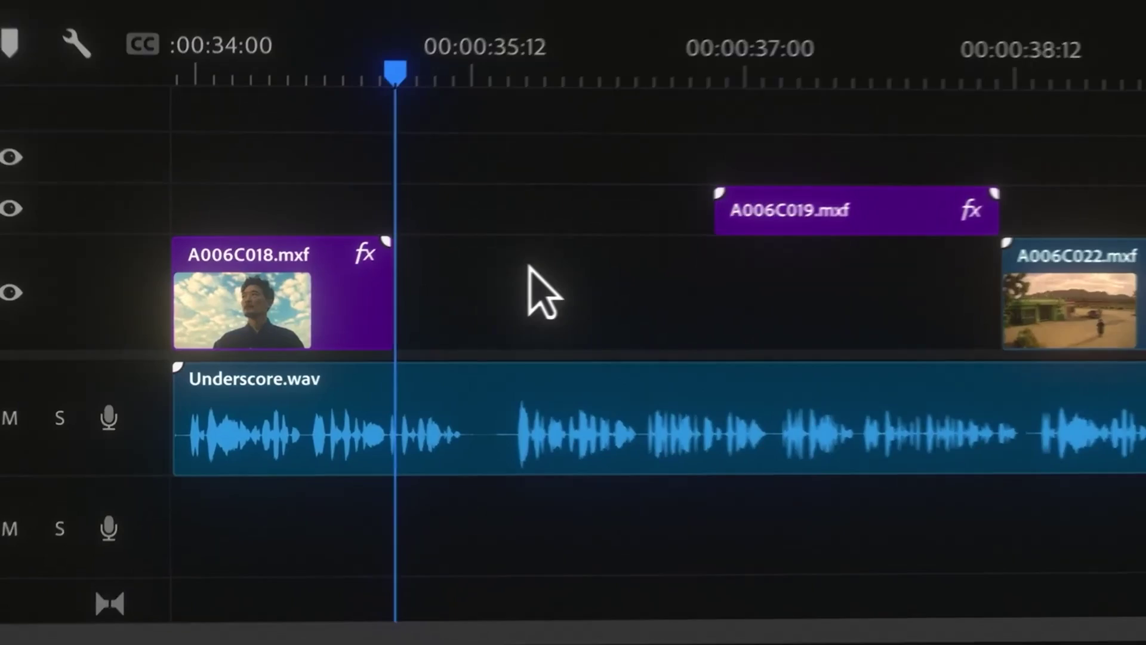
drag(511, 277, 860, 287)
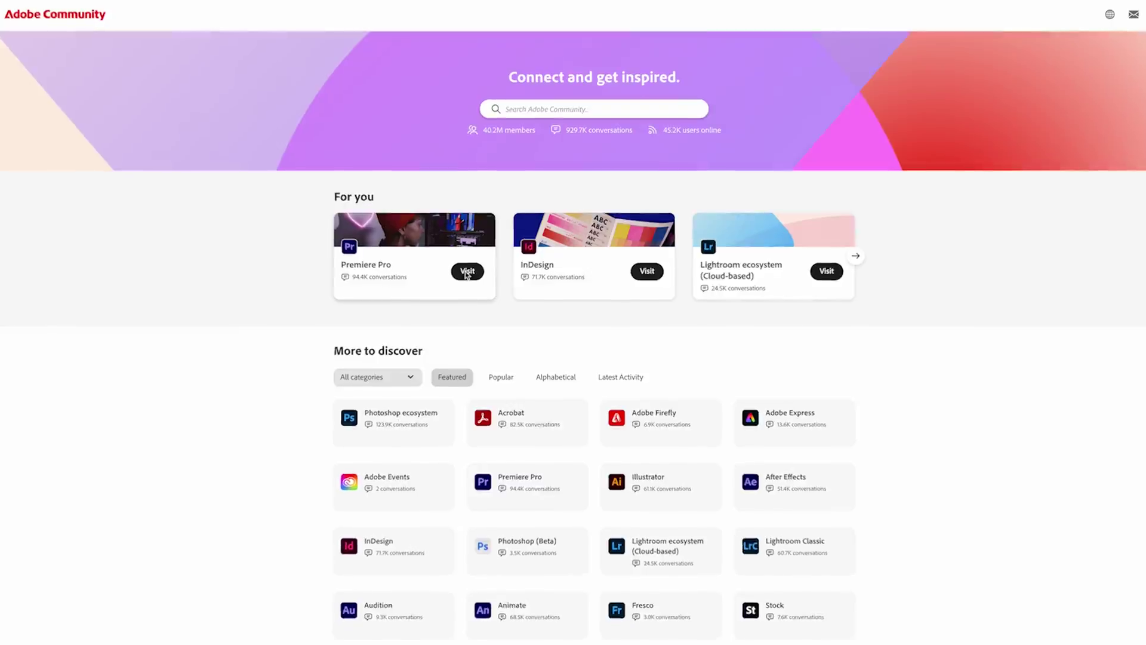
click(465, 275)
- Scroll through the latest conversations on the Premiere Pro community page
scroll(188, 276, down, 10)
scroll(184, 274, up, 10)
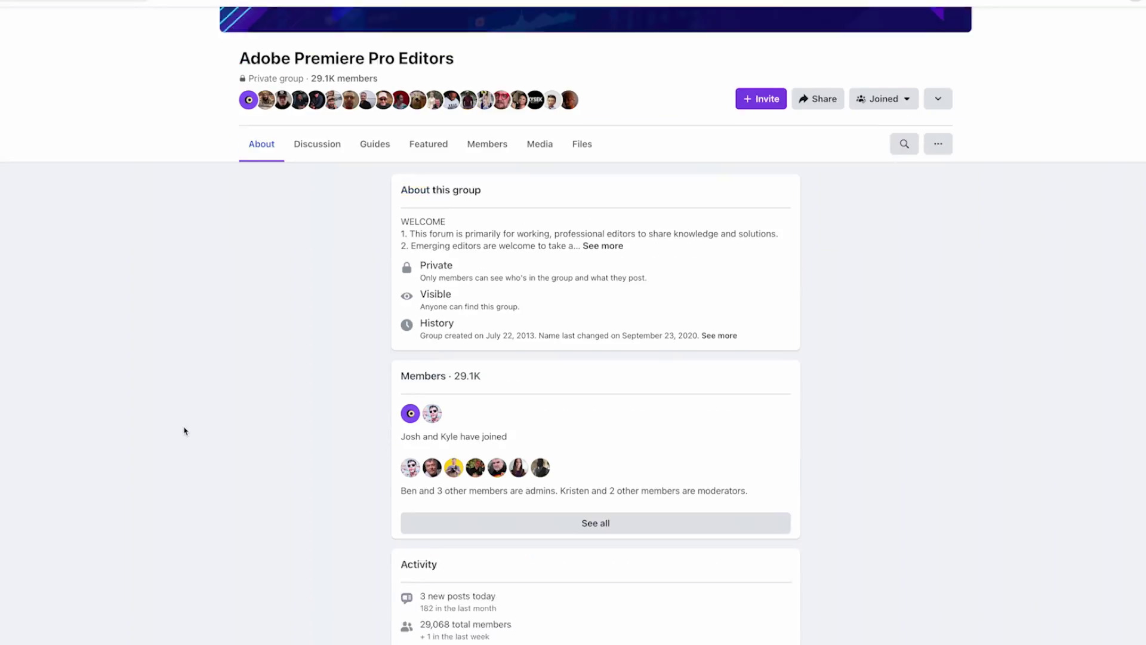
scroll(182, 431, down, 1)
scroll(184, 427, up, 5)
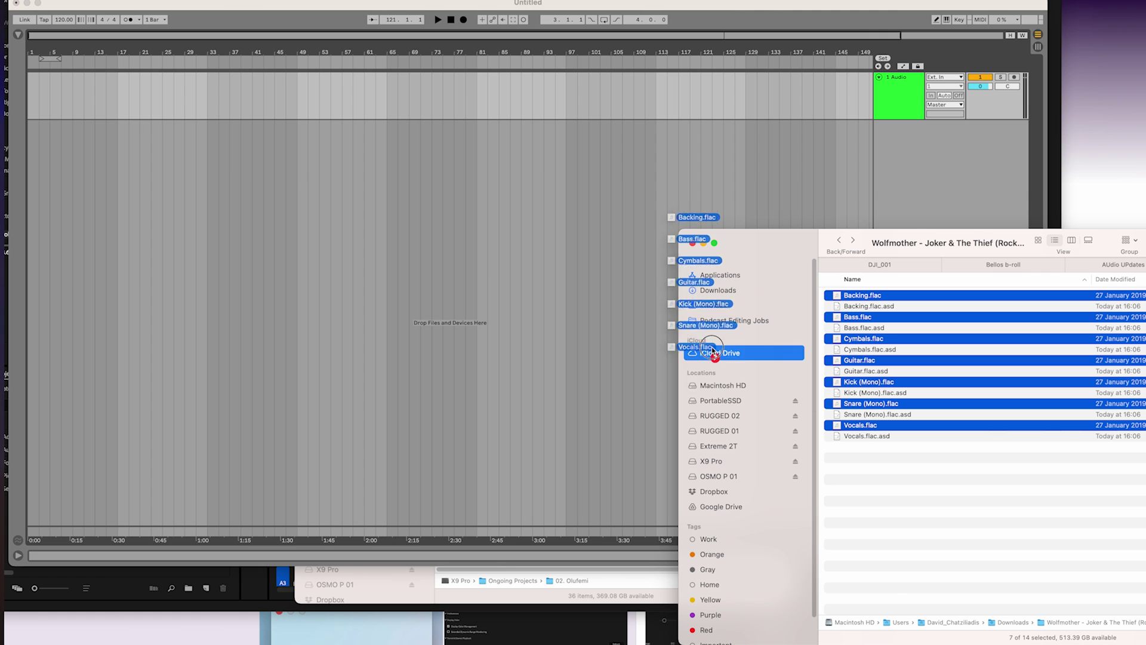
- Drag the seven Wolfmother FLAC stems, Backing through Vocals, into the Ableton Live arrangement
drag(91, 200, 19, 200)
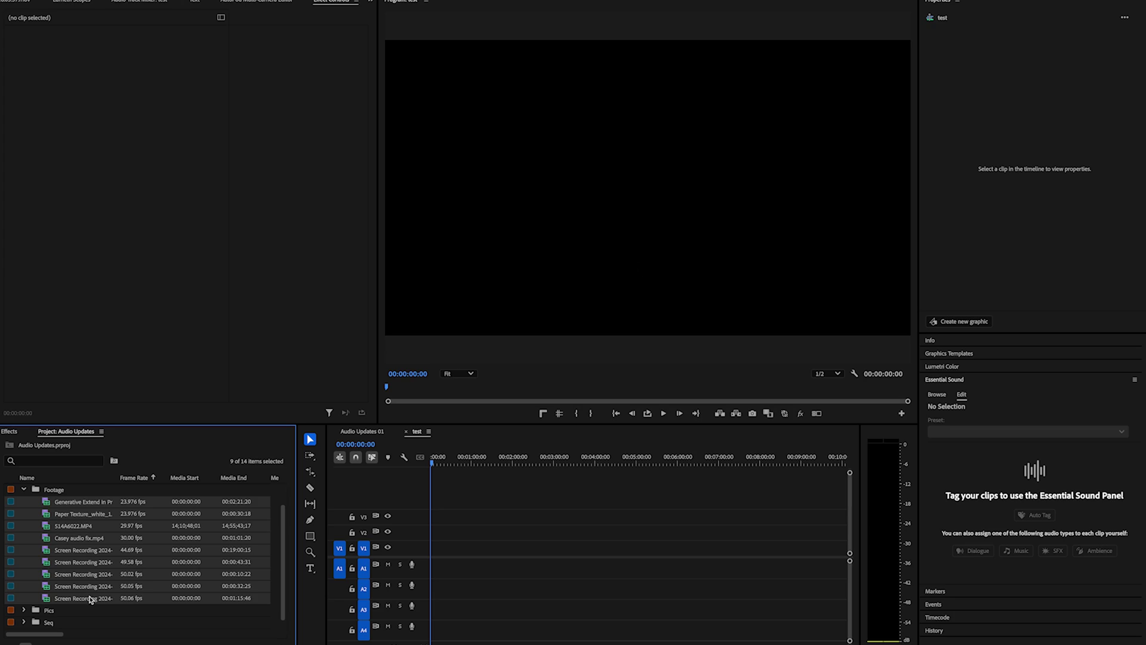
- Place the selected footage clips into the test sequence and zoom to fit the whole sequence
drag(86, 602, 421, 549)
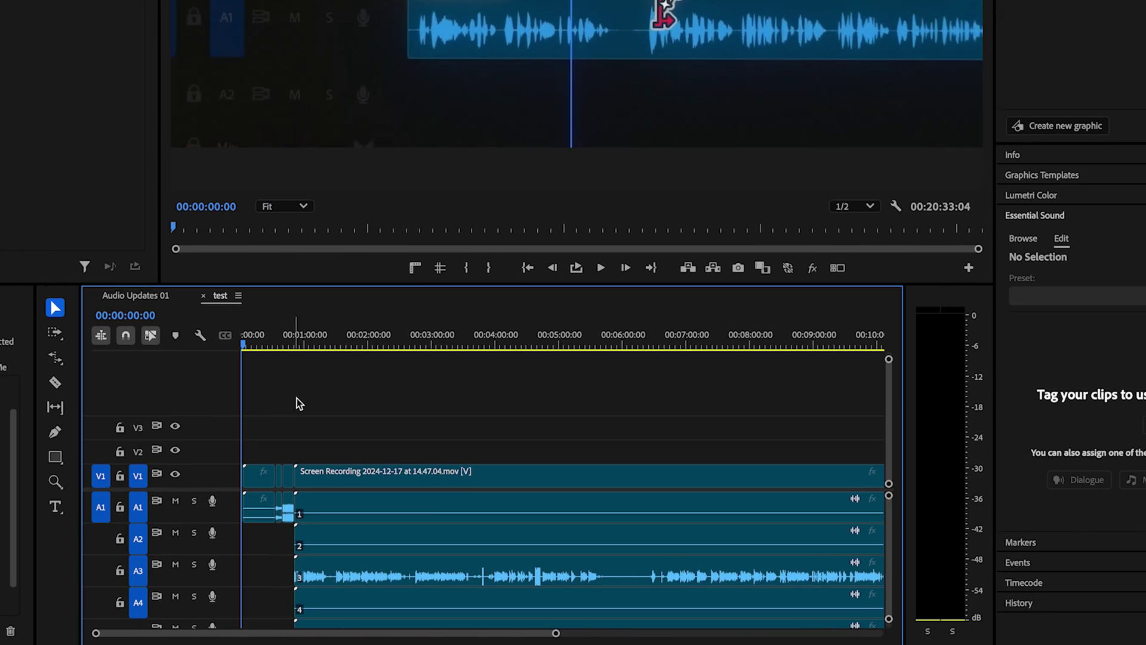
key(backslash)
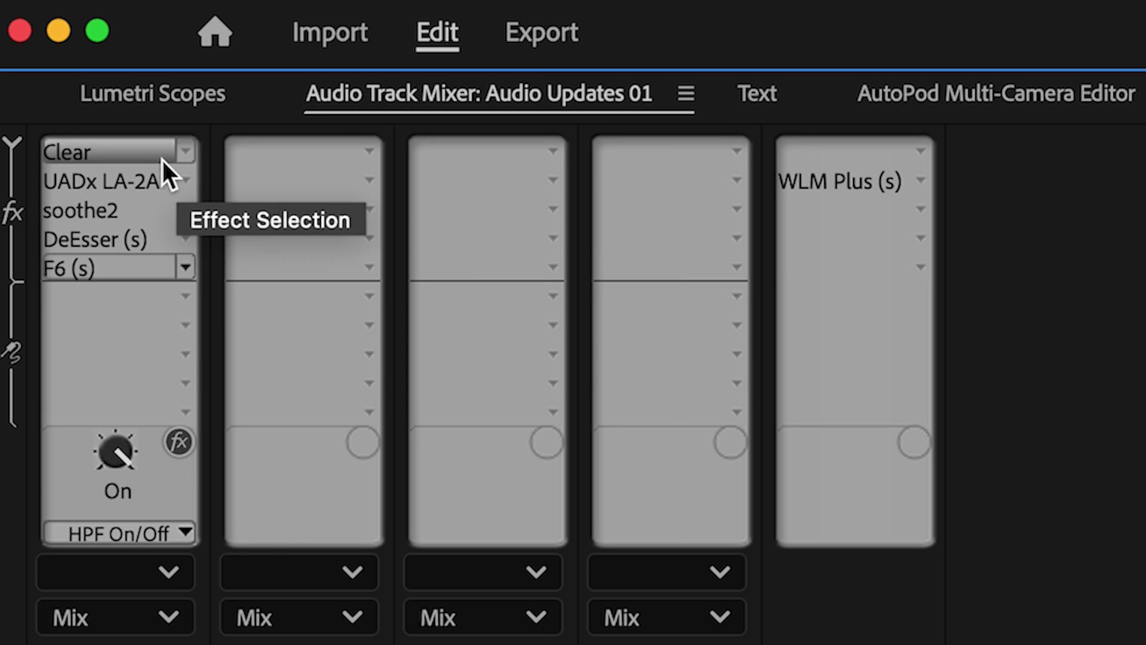
- Copy track 1's effects (UADx LA-2A, soothe2, DeEsser, F6) and paste them onto track 2
right_click(126, 168)
click(211, 472)
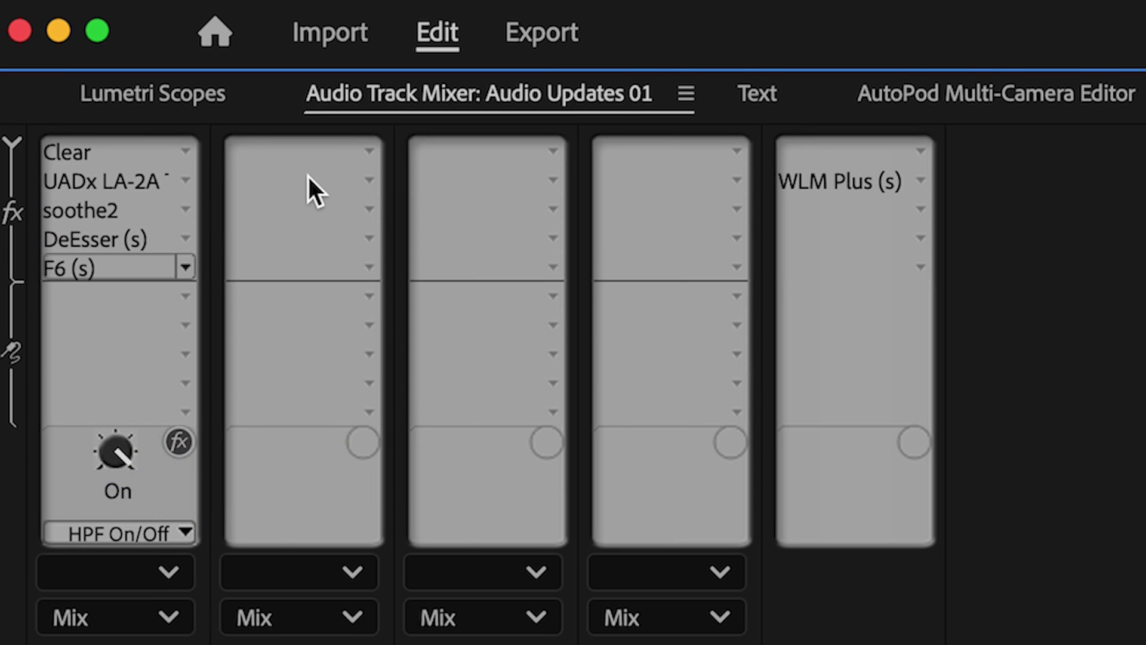
right_click(298, 203)
click(361, 511)
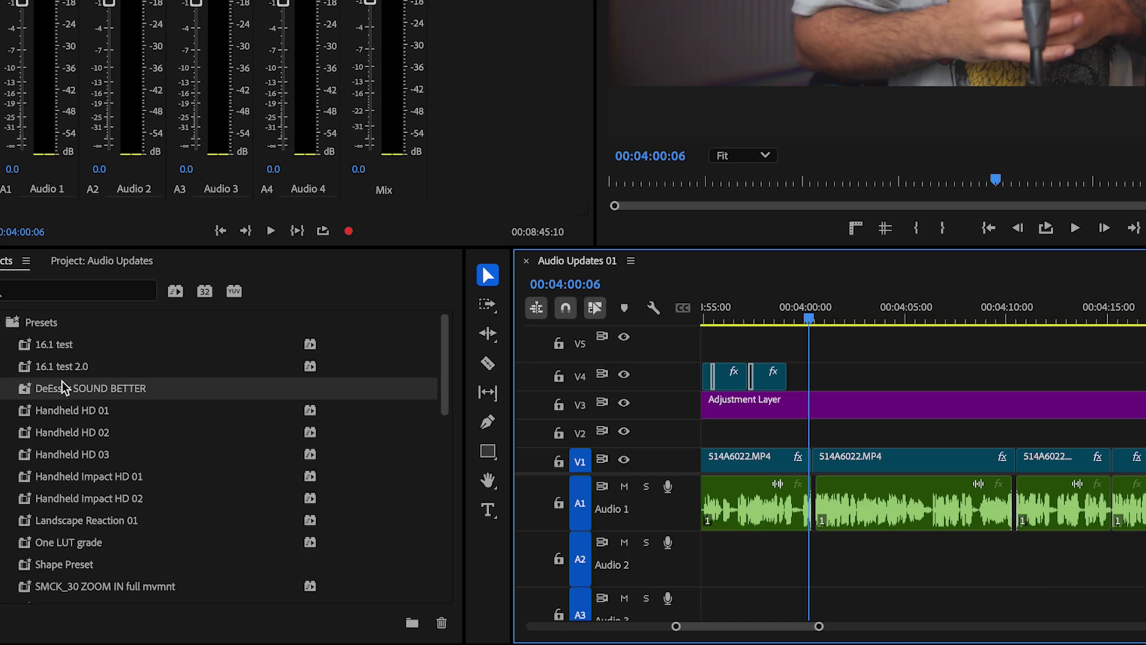
- Apply the DeEsser SOUND BETTER preset to the A1 clip and extend an audio clip with generated audio
drag(146, 384, 318, 383)
drag(547, 289, 555, 436)
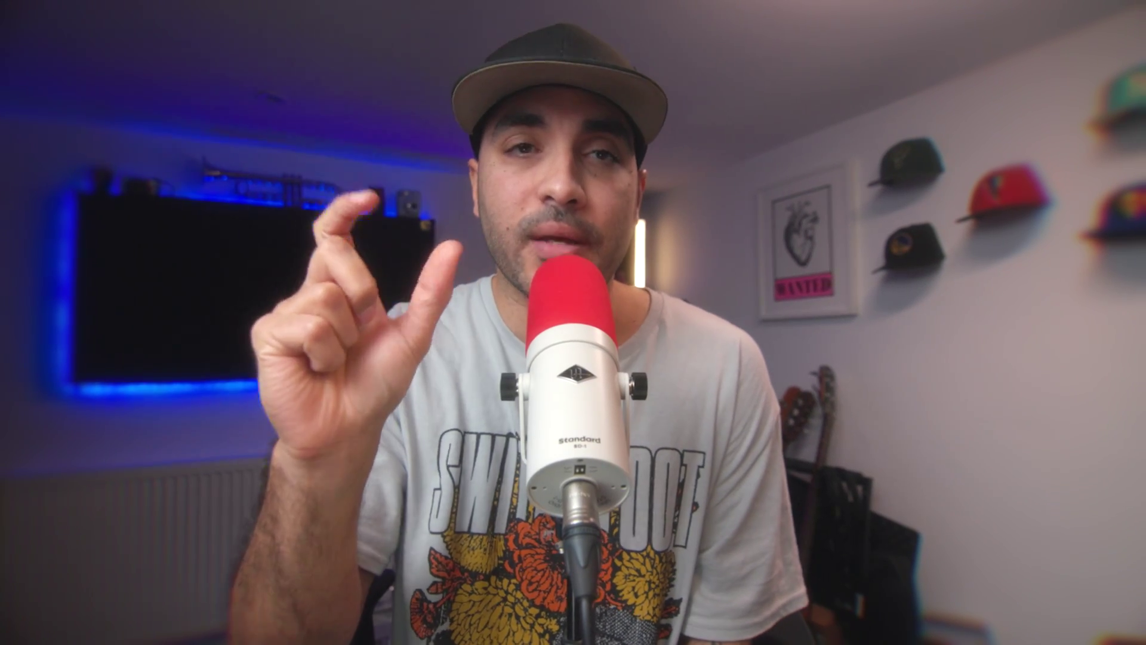
drag(588, 503, 625, 537)
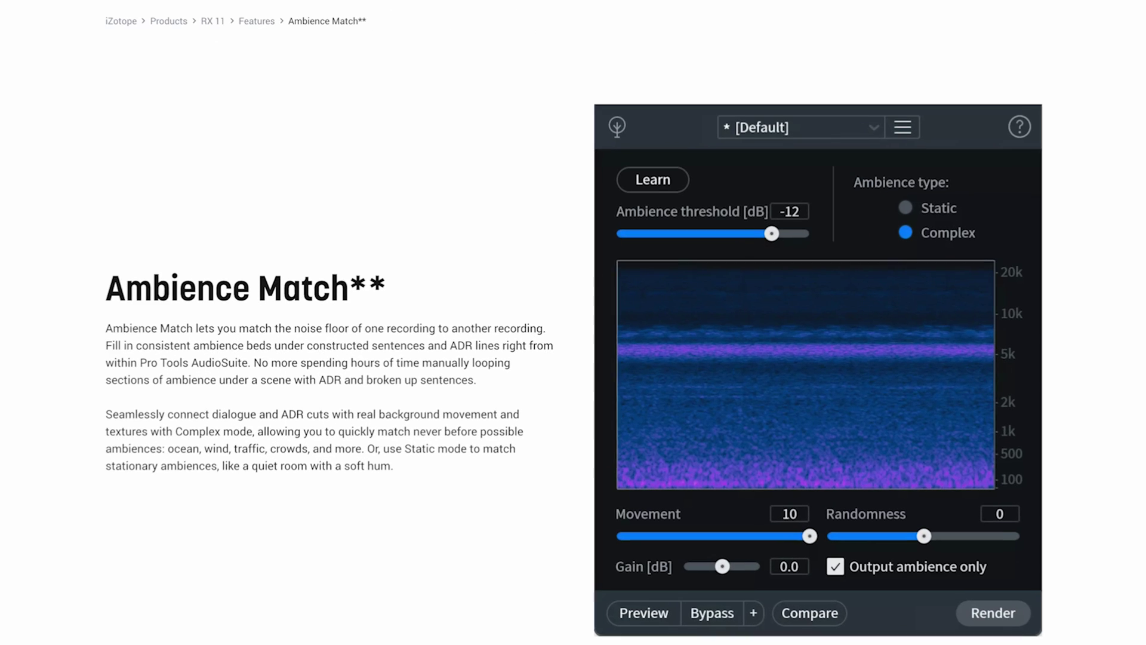
scroll(573, 322, down, 10)
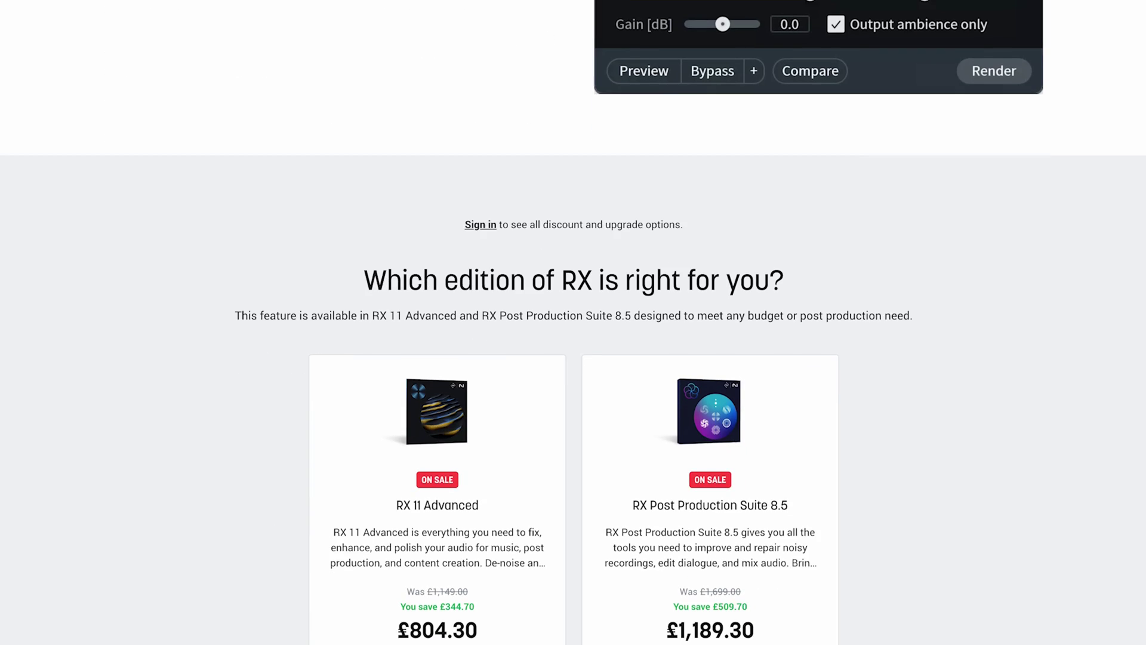
scroll(573, 323, down, 5)
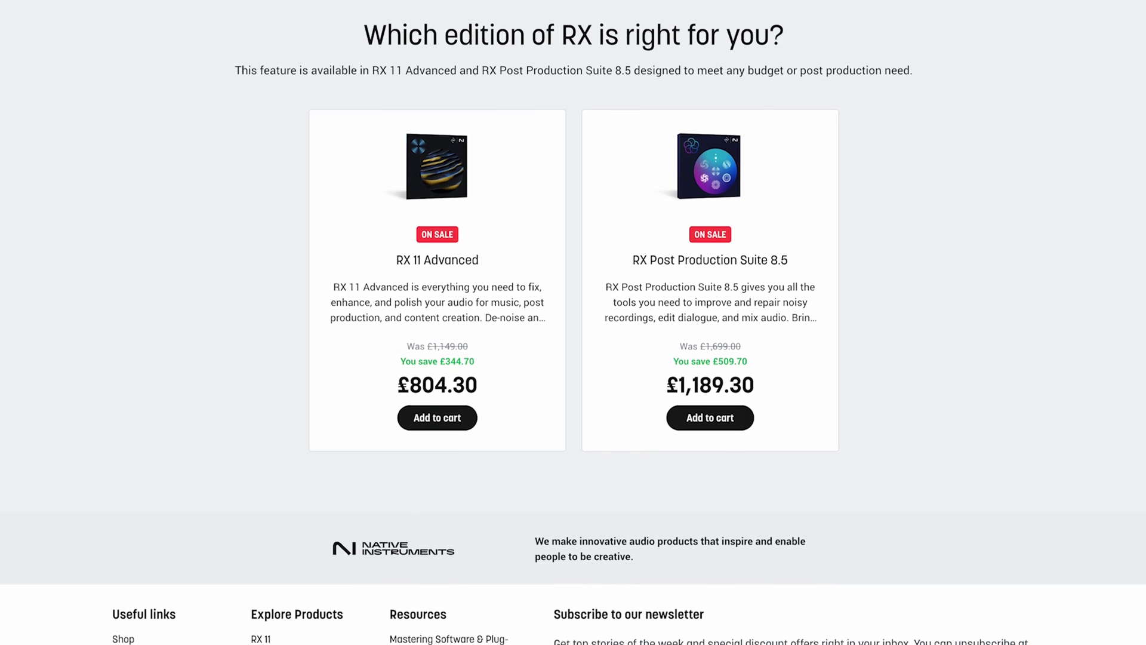